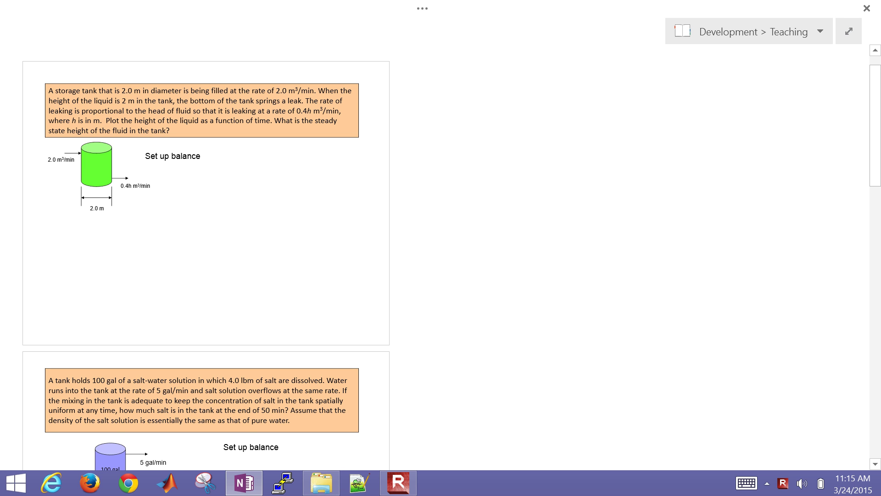
Write r = 1 m beside the tank diagram
scroll(207, 202, up, 3)
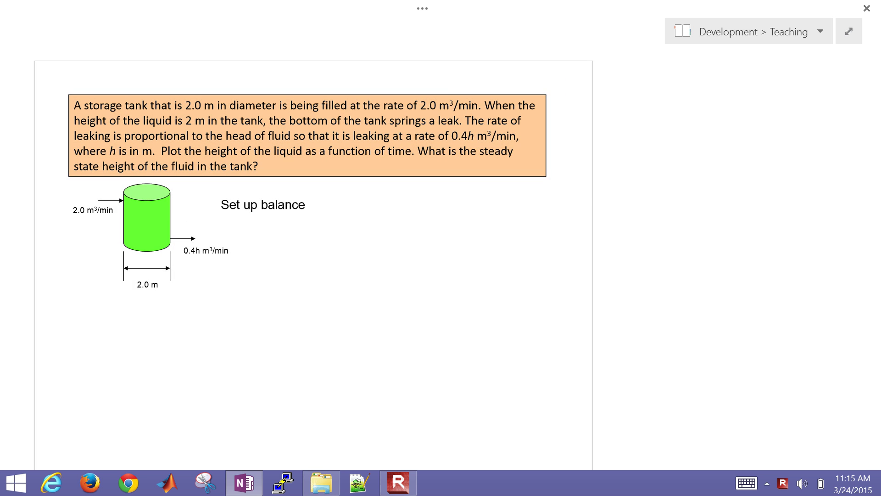
scroll(313, 257, down, 2)
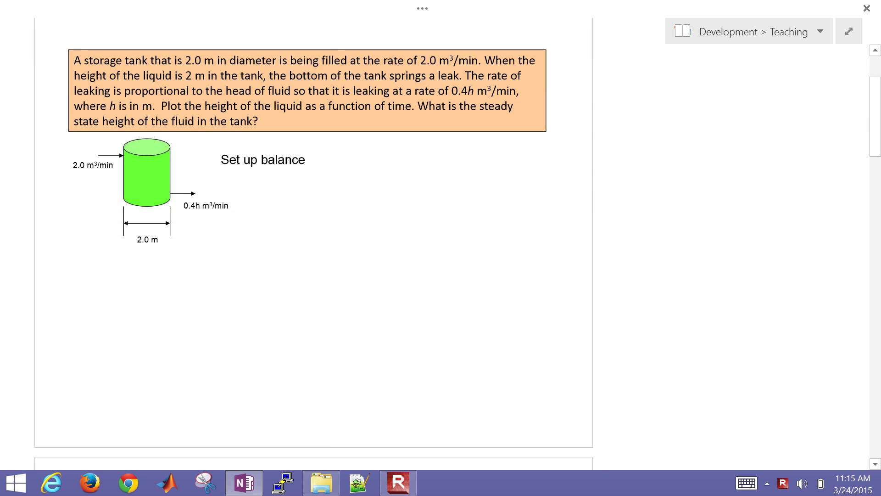
scroll(314, 243, down, 3)
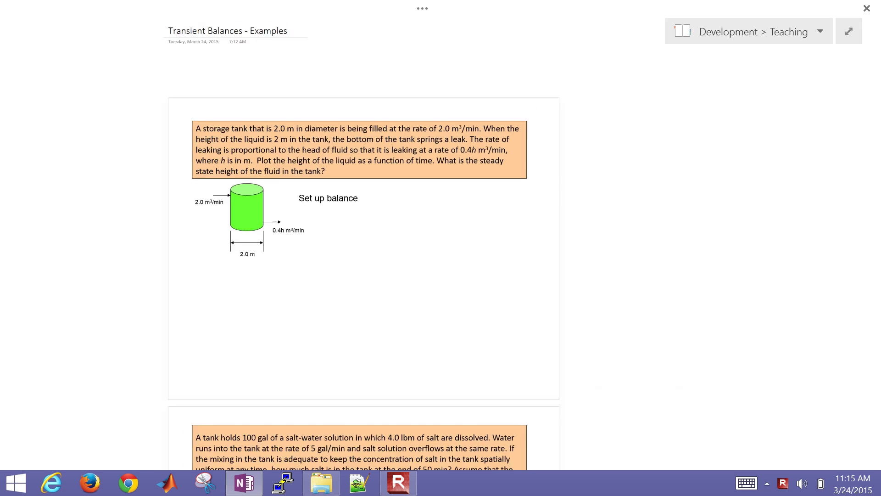
scroll(202, 243, down, 5)
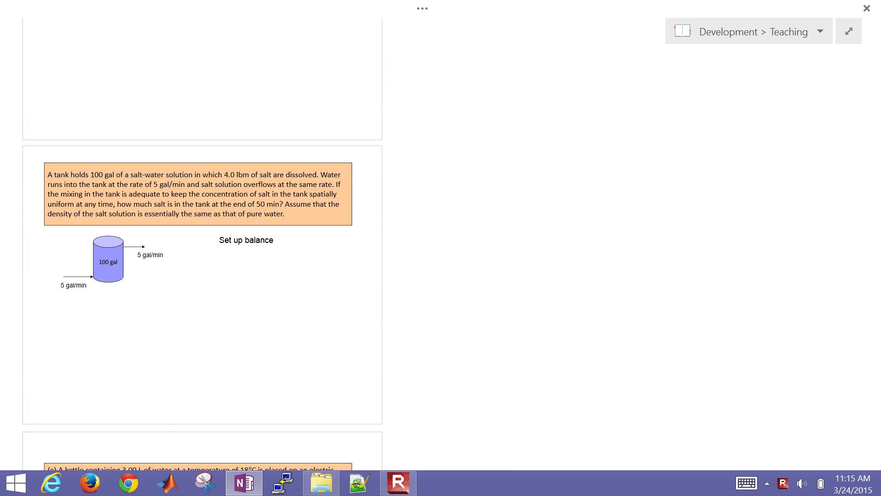
scroll(202, 267, down, 7)
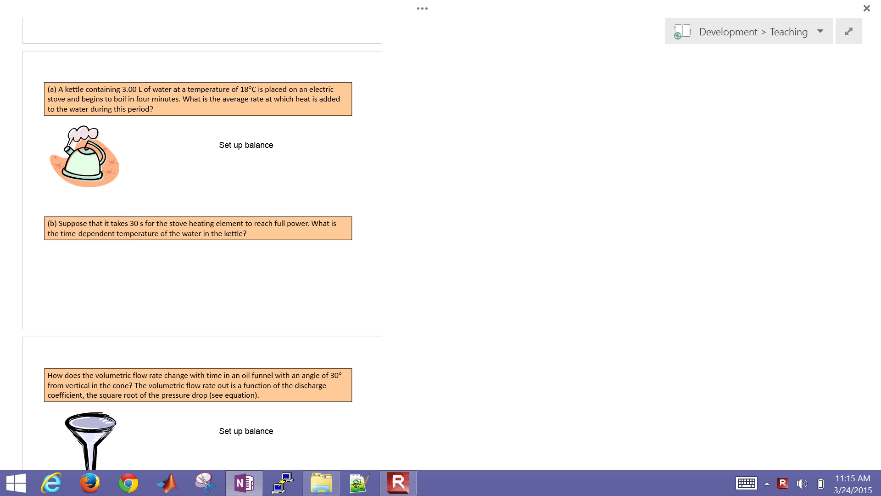
scroll(201, 248, down, 9)
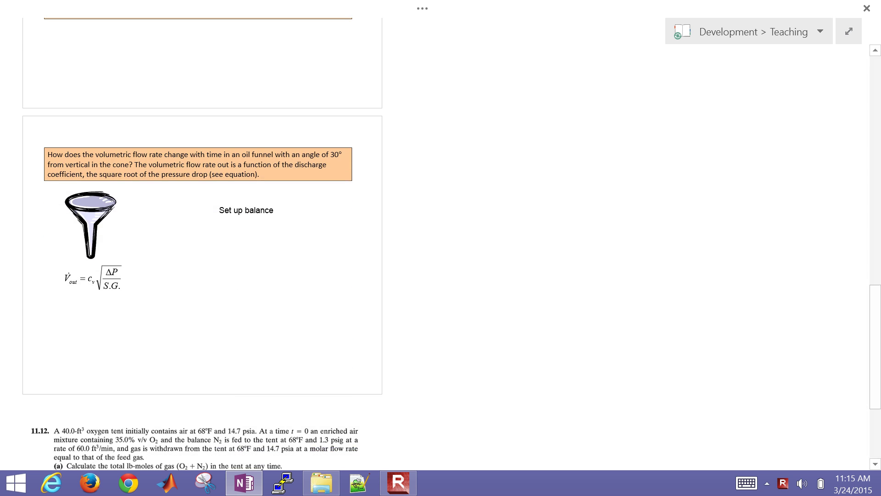
drag(488, 462, 488, 416)
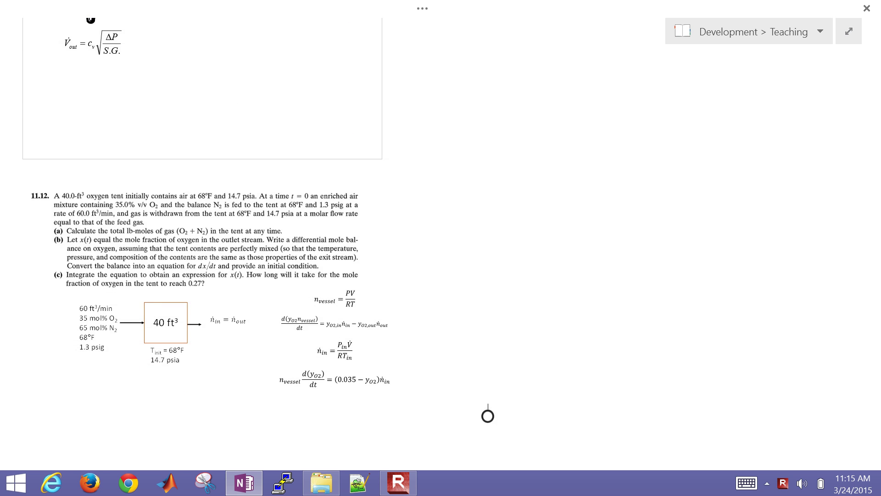
scroll(488, 416, up, 20)
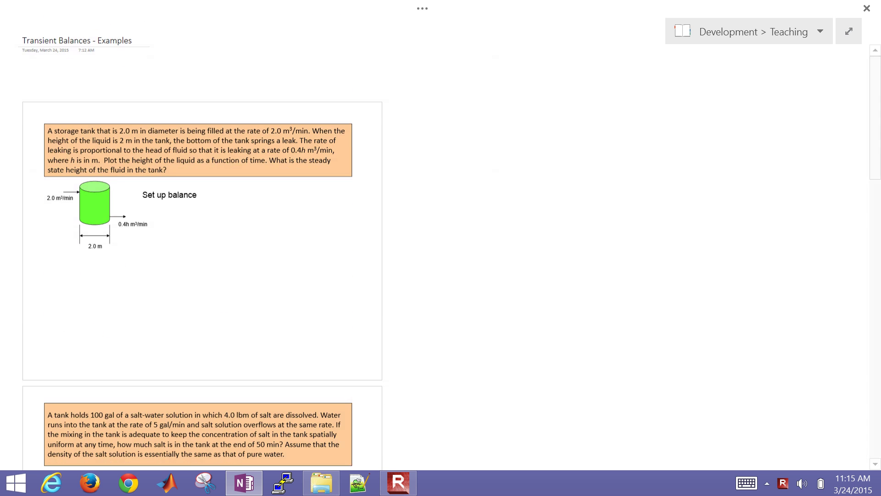
scroll(202, 192, up, 5)
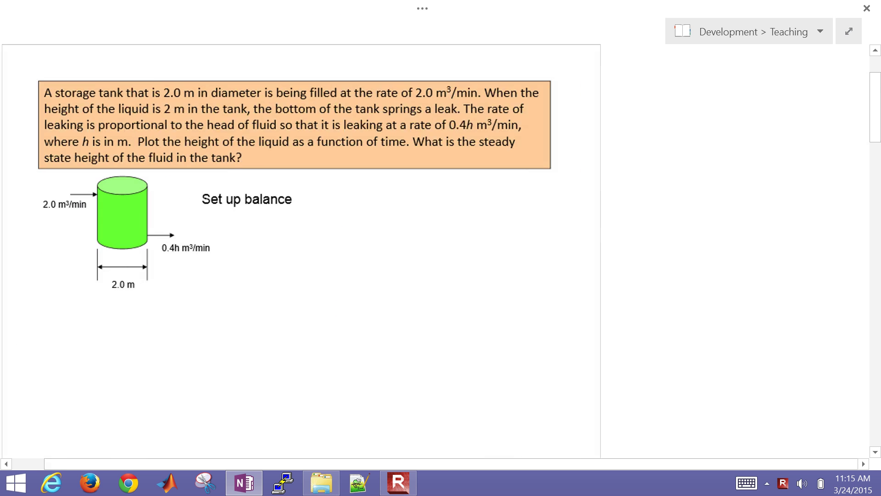
scroll(143, 139, up, 3)
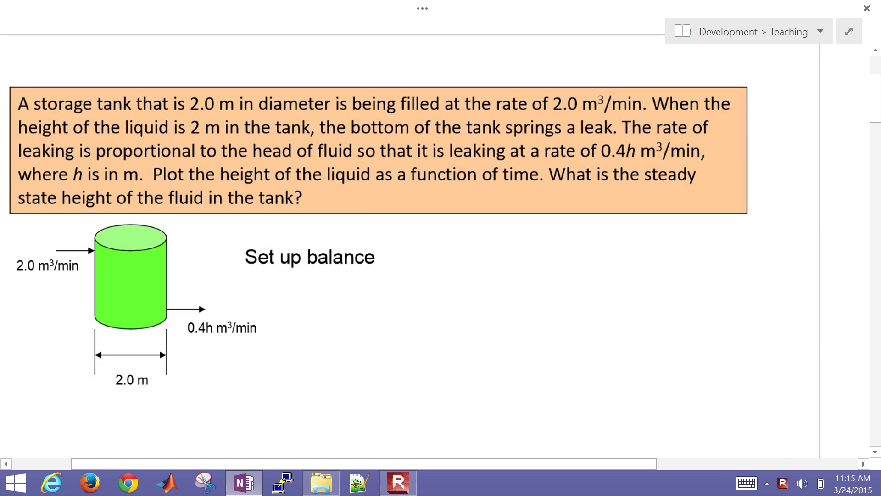
scroll(120, 330, down, 1)
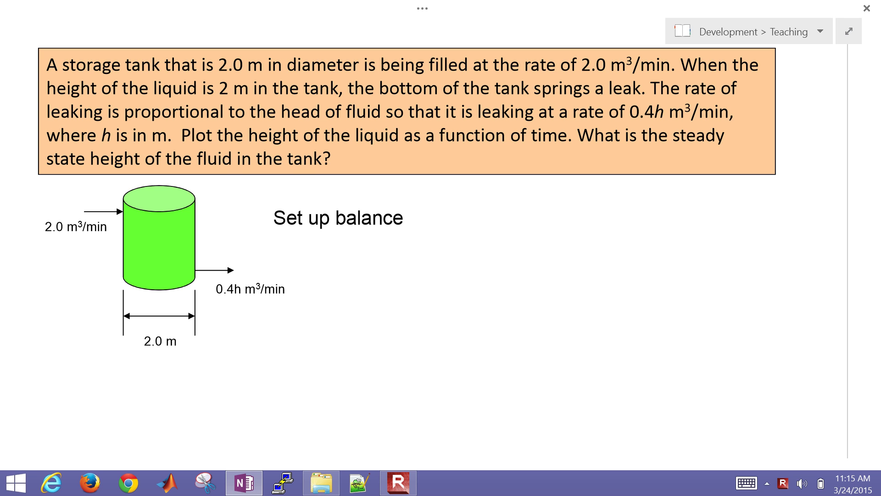
drag(137, 381, 155, 371)
drag(149, 374, 190, 376)
Circle the 2.0 m³/min inflow, mark height h in the tank, and underline 0.4h twice
mouse_move(34, 223)
mouse_down()
mouse_move(118, 228)
mouse_move(19, 225)
mouse_up()
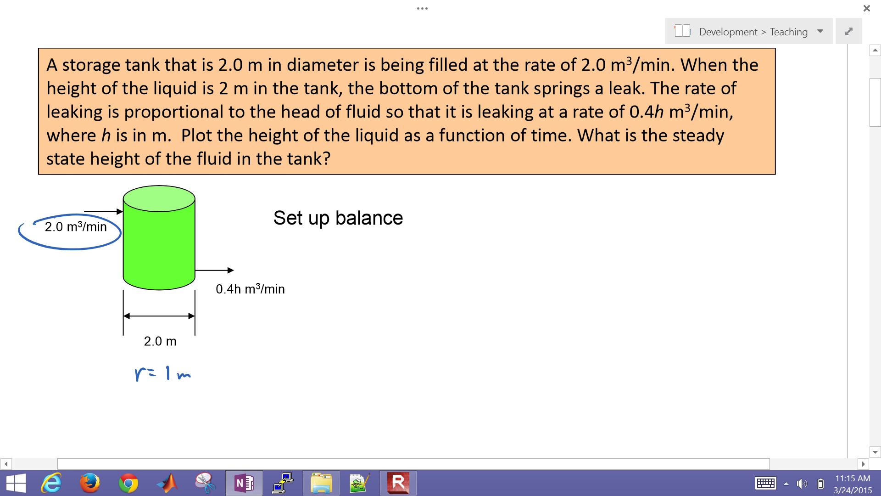
mouse_move(125, 236)
mouse_down()
mouse_move(190, 235)
mouse_move(128, 233)
mouse_move(154, 281)
mouse_move(142, 272)
mouse_up()
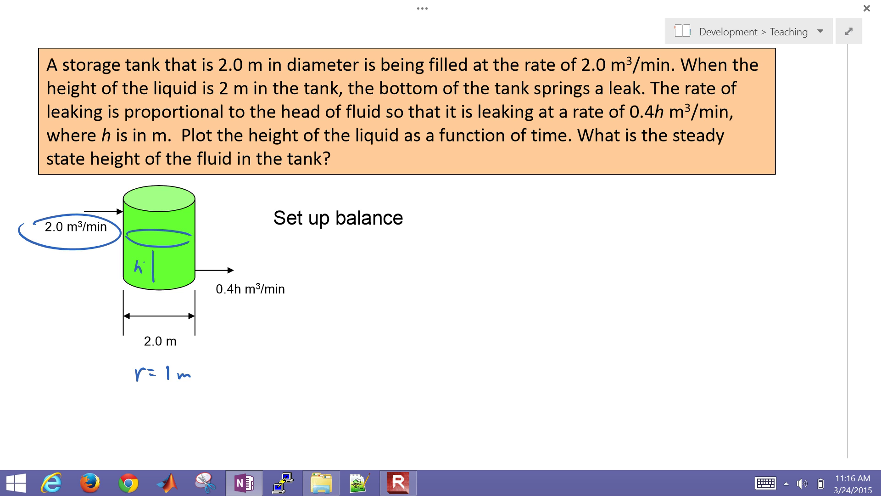
drag(631, 122, 714, 123)
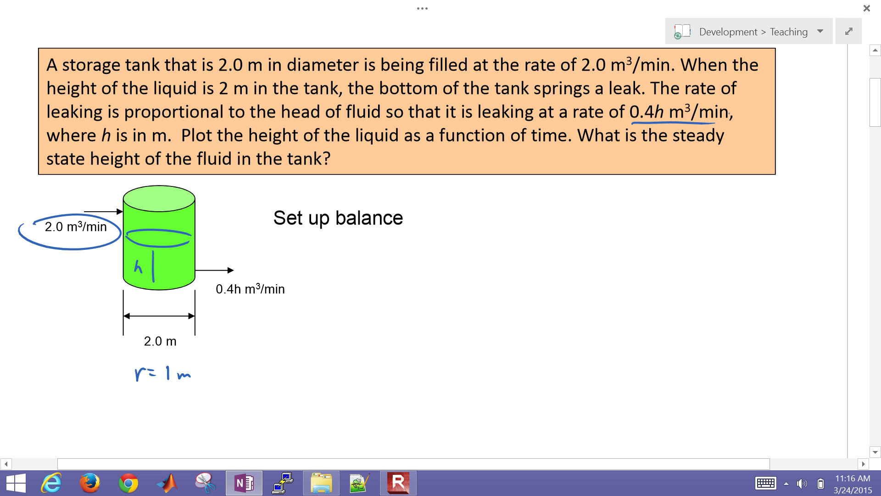
drag(217, 297, 241, 298)
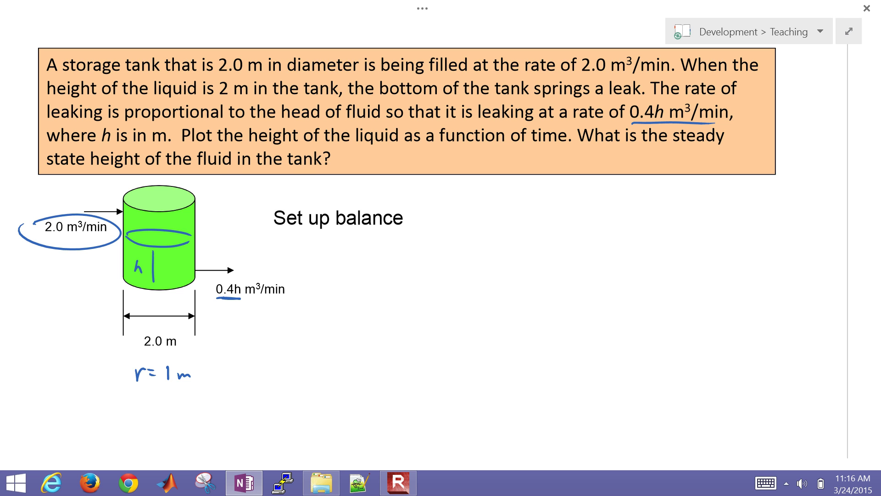
Begin the mass balance dm/dt = ṁin − on the page
mouse_move(398, 255)
mouse_down()
mouse_move(396, 265)
mouse_move(427, 265)
mouse_up()
drag(404, 276, 402, 289)
drag(415, 275, 414, 289)
drag(411, 281, 454, 269)
mouse_move(446, 272)
mouse_down()
mouse_move(487, 267)
mouse_move(481, 252)
mouse_move(516, 274)
mouse_up()
click(481, 252)
drag(522, 266, 597, 272)
Complete the ṁout term, then write m = ρV and ṁ = ρV̇ below the balance
click(555, 247)
drag(592, 264, 599, 262)
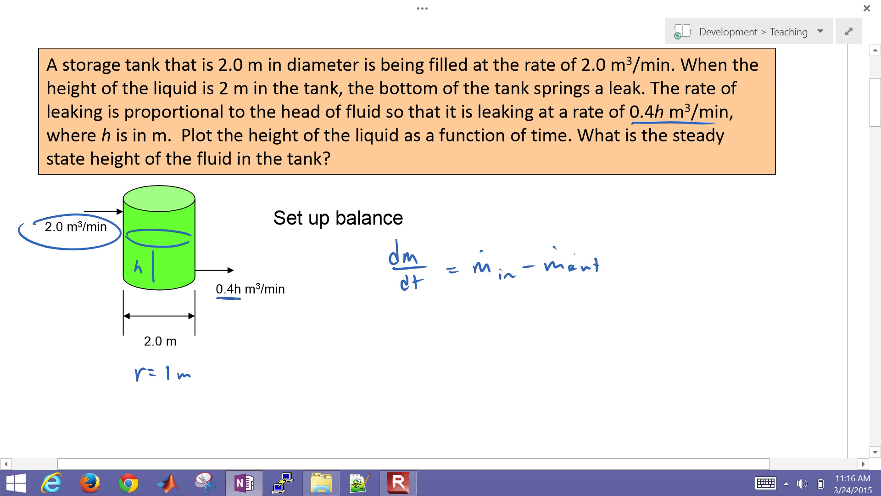
drag(412, 324, 440, 316)
drag(431, 323, 441, 321)
drag(454, 334, 455, 324)
mouse_move(473, 310)
mouse_down()
mouse_move(479, 322)
mouse_move(487, 308)
mouse_move(567, 327)
mouse_up()
click(530, 301)
mouse_move(561, 321)
mouse_down()
mouse_move(571, 319)
mouse_move(568, 334)
mouse_up()
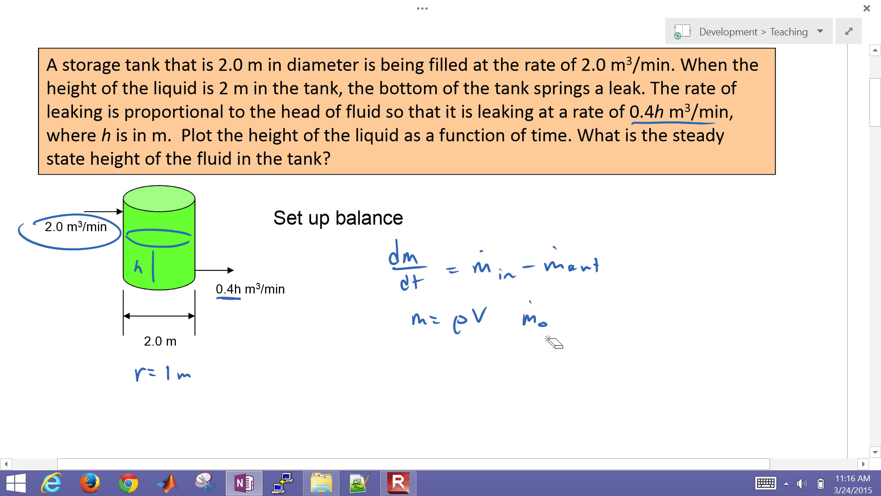
mouse_move(544, 318)
mouse_down()
mouse_move(568, 334)
mouse_move(572, 316)
mouse_move(561, 314)
mouse_move(594, 307)
mouse_up()
click(587, 299)
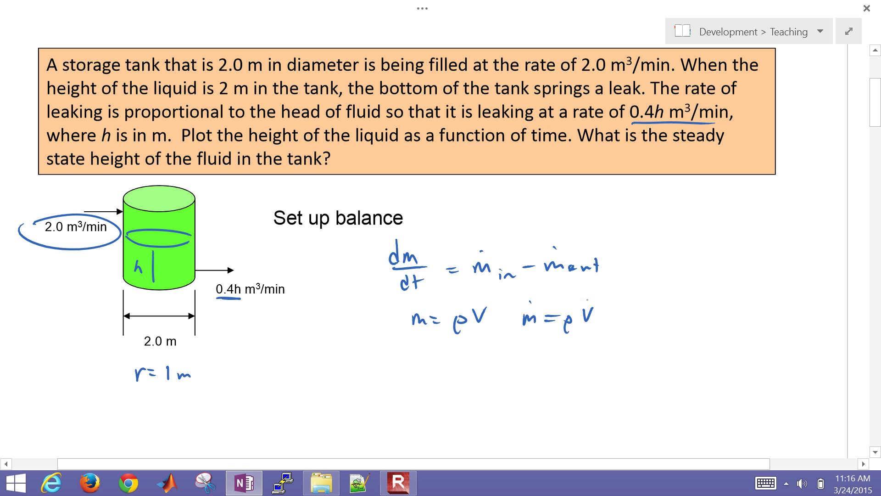
Write the volume balance ρ dV/dt = ρV̇in − ρ
mouse_move(377, 353)
mouse_down()
mouse_move(377, 375)
mouse_move(379, 362)
mouse_move(408, 347)
mouse_move(408, 357)
mouse_up()
mouse_move(414, 345)
mouse_down()
mouse_move(425, 344)
mouse_move(428, 360)
mouse_move(411, 367)
mouse_up()
mouse_move(418, 368)
mouse_down()
mouse_move(421, 384)
mouse_move(454, 361)
mouse_up()
drag(446, 366, 455, 365)
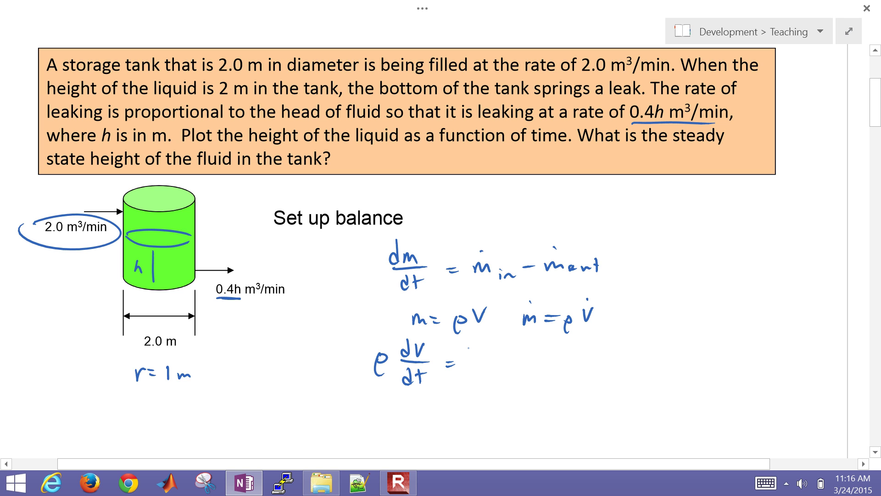
mouse_move(486, 356)
mouse_down()
mouse_move(483, 376)
mouse_move(519, 350)
mouse_move(526, 371)
mouse_up()
drag(527, 371, 556, 362)
mouse_move(571, 359)
mouse_down()
mouse_move(569, 374)
mouse_move(608, 348)
mouse_move(616, 364)
mouse_up()
Finish the V̇out term and strike out both ρ terms to cancel density
click(595, 350)
click(601, 339)
drag(619, 362, 636, 365)
drag(631, 357, 640, 356)
drag(566, 372, 574, 367)
drag(483, 371, 503, 357)
drag(370, 369, 398, 350)
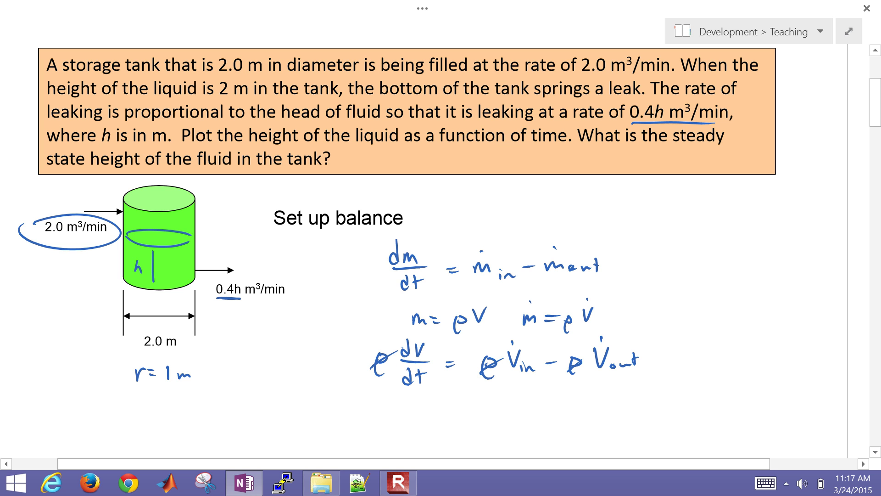
Write V = πr²h below the volume balance
scroll(440, 248, down, 3)
drag(435, 285, 478, 301)
mouse_move(491, 292)
mouse_down()
mouse_move(493, 302)
mouse_move(493, 291)
mouse_move(510, 291)
mouse_move(536, 301)
mouse_up()
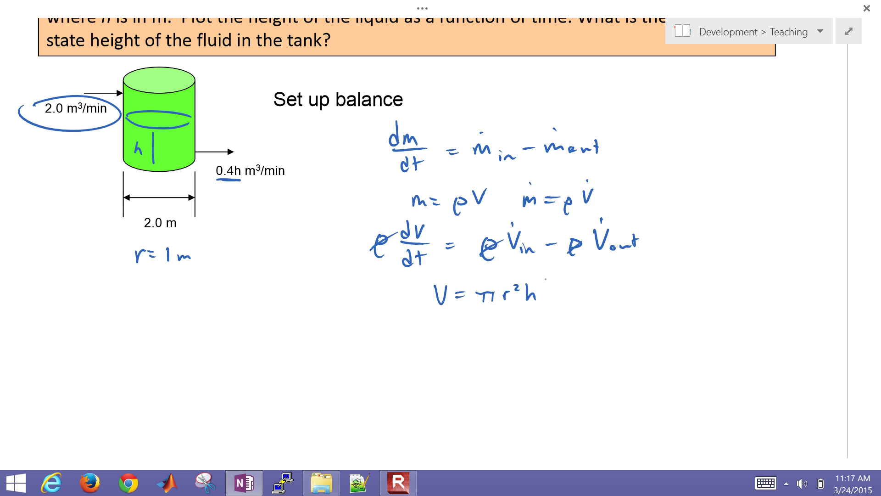
Label the flow terms with arrows: 2 m³/min for inflow and 0.4h for outflow
mouse_move(572, 282)
mouse_down()
mouse_move(531, 260)
mouse_move(533, 271)
mouse_move(599, 295)
mouse_move(630, 278)
mouse_move(629, 298)
mouse_up()
drag(632, 296, 646, 299)
drag(684, 279, 644, 258)
mouse_move(645, 266)
mouse_down()
mouse_move(643, 256)
mouse_move(657, 258)
mouse_up()
mouse_move(699, 276)
mouse_down()
mouse_move(720, 283)
mouse_move(718, 293)
mouse_up()
click(707, 290)
mouse_move(732, 272)
mouse_down()
mouse_move(731, 290)
mouse_move(740, 290)
mouse_up()
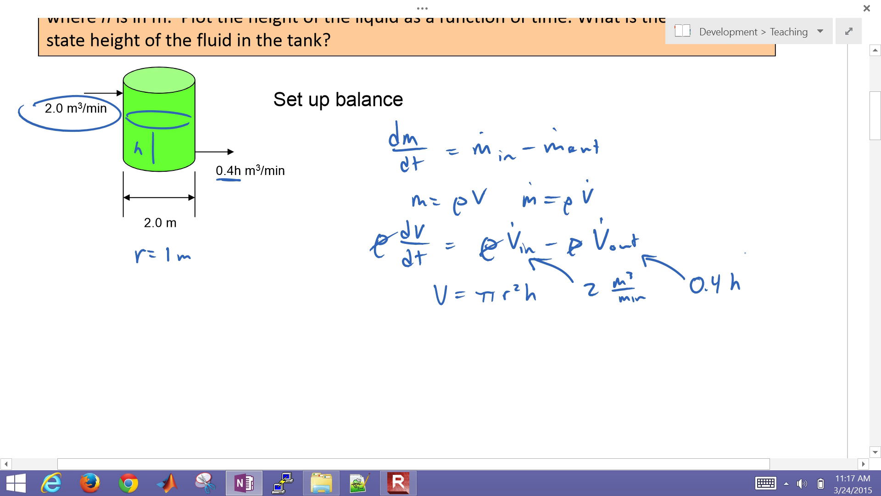
Write the equation πr² dh/dt = 2 − 0.4h and circle it
mouse_move(379, 328)
mouse_down()
mouse_move(379, 342)
mouse_move(387, 342)
mouse_up()
mouse_move(375, 328)
mouse_down()
mouse_move(442, 322)
mouse_move(442, 338)
mouse_move(459, 338)
mouse_up()
mouse_move(432, 341)
mouse_down()
mouse_move(462, 340)
mouse_move(442, 360)
mouse_move(453, 360)
mouse_up()
drag(448, 353, 461, 351)
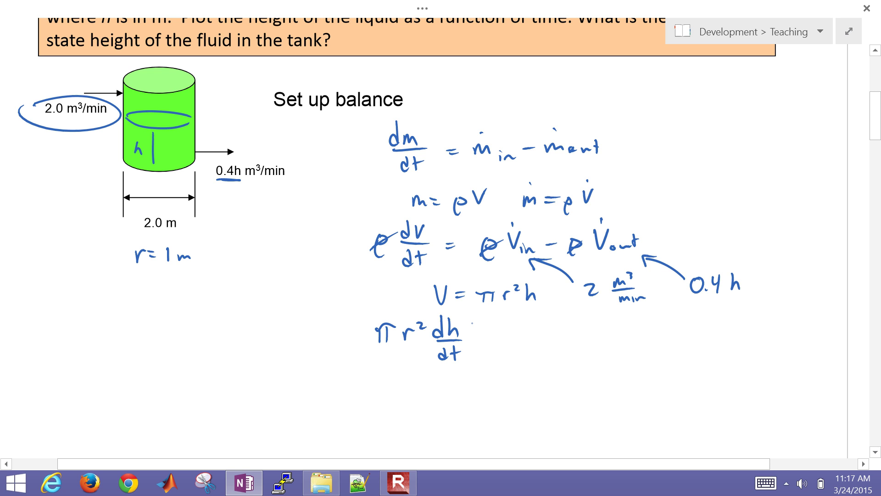
drag(477, 336, 489, 335)
mouse_move(478, 341)
mouse_down()
mouse_move(517, 337)
mouse_move(525, 347)
mouse_up()
mouse_move(530, 339)
mouse_down()
mouse_move(563, 347)
mouse_move(569, 330)
mouse_up()
click(574, 342)
mouse_move(579, 328)
mouse_down()
mouse_move(578, 337)
mouse_move(585, 335)
mouse_up()
mouse_move(583, 325)
mouse_down()
mouse_move(582, 344)
mouse_move(591, 342)
mouse_up()
drag(593, 336, 601, 343)
mouse_move(353, 318)
mouse_down()
mouse_move(384, 309)
mouse_move(654, 345)
mouse_move(368, 320)
mouse_up()
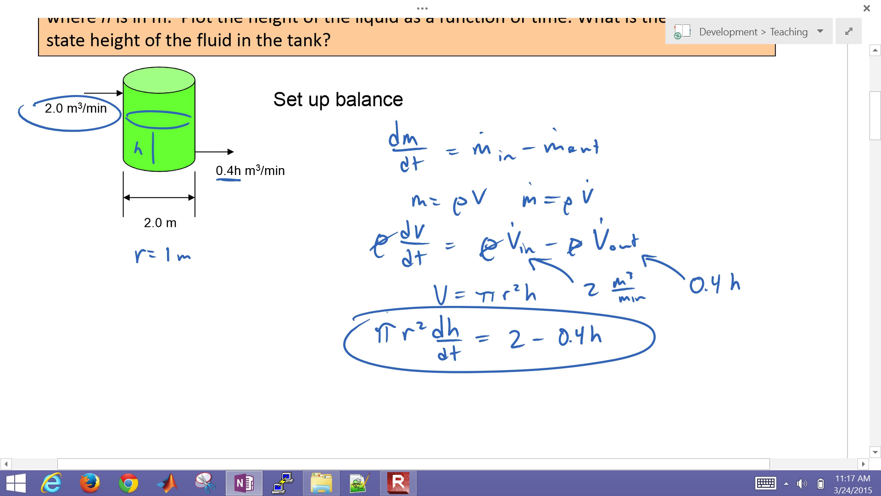
Add a circled 1 with the note 'Sep. & Integrate' below the tank
drag(38, 293, 39, 309)
mouse_move(40, 281)
mouse_down()
mouse_move(53, 312)
mouse_move(46, 282)
mouse_move(65, 307)
mouse_move(86, 307)
mouse_up()
mouse_move(87, 303)
mouse_down()
mouse_move(86, 322)
mouse_move(123, 296)
mouse_move(117, 304)
mouse_up()
click(98, 317)
mouse_move(141, 290)
mouse_down()
mouse_move(138, 302)
mouse_move(148, 290)
mouse_up()
drag(133, 307, 158, 303)
mouse_move(164, 288)
mouse_down()
mouse_move(166, 307)
mouse_move(178, 301)
mouse_up()
mouse_move(180, 299)
mouse_down()
mouse_move(182, 310)
mouse_move(212, 301)
mouse_up()
drag(214, 287, 212, 301)
drag(215, 299, 225, 299)
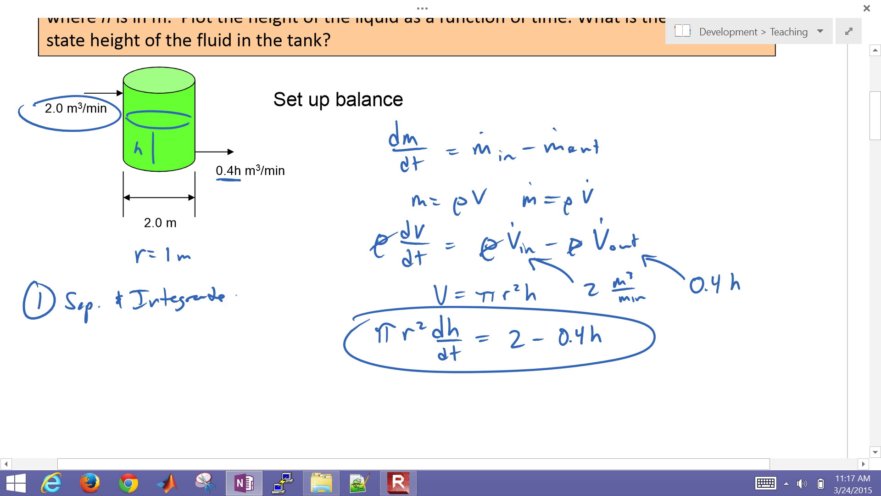
Write a circled 1 in the blank right margin of the page
scroll(441, 229, down, 3)
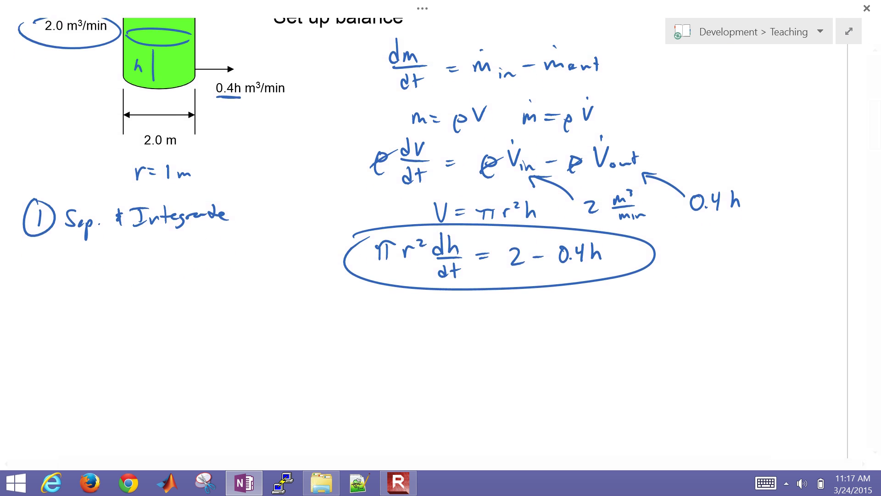
scroll(440, 230, right, 5)
ctrl+scroll(229, 229, down, 5)
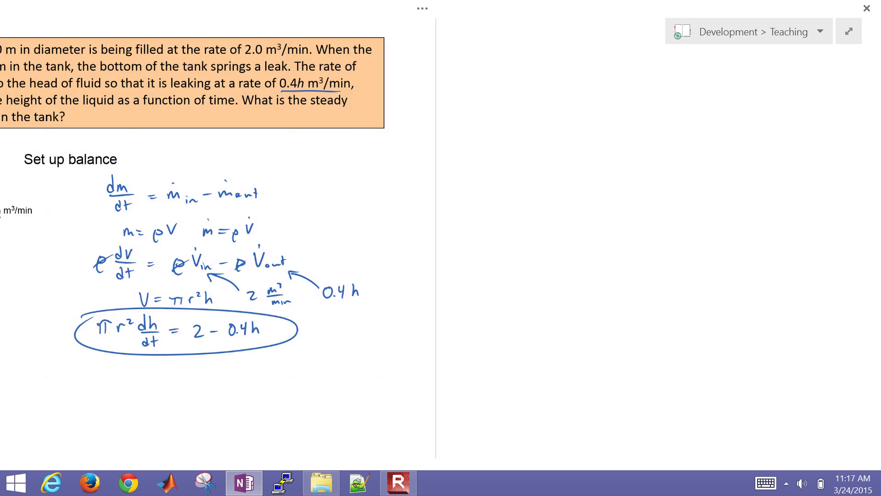
ctrl+scroll(238, 257, down, 2)
drag(472, 118, 471, 131)
mouse_move(475, 112)
mouse_down()
mouse_move(469, 135)
mouse_move(480, 115)
mouse_up()
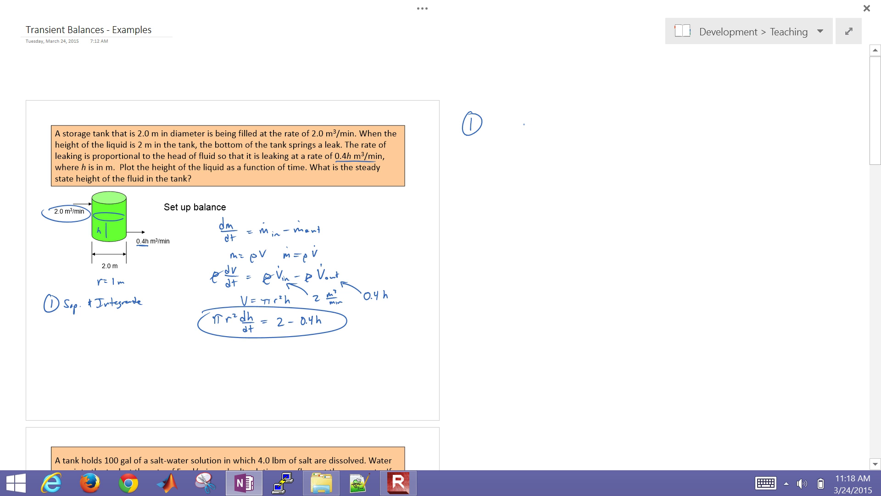
Write the separated form πr² dh/(2 − 0.4h) = next to the circled 1
ctrl+scroll(523, 124, up, 2)
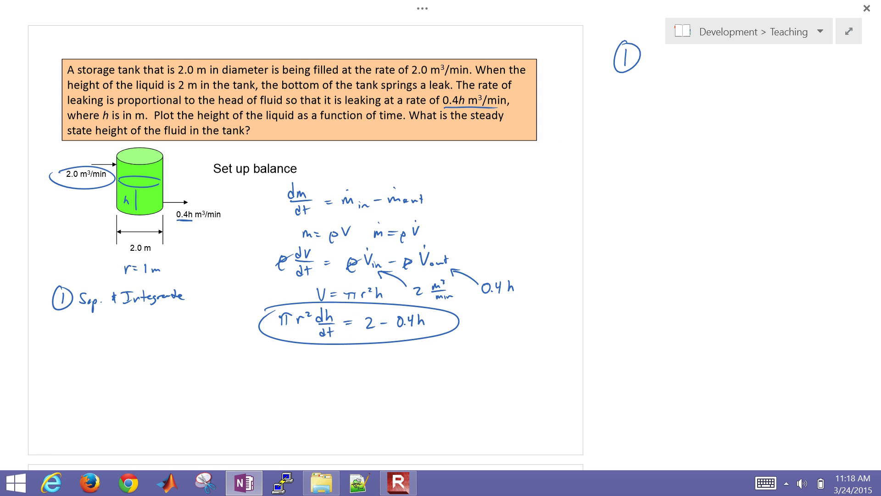
mouse_move(669, 75)
mouse_down()
mouse_move(663, 88)
mouse_move(698, 97)
mouse_up()
drag(647, 113, 670, 114)
mouse_move(682, 107)
mouse_down()
mouse_move(677, 115)
mouse_move(701, 113)
mouse_up()
mouse_move(698, 109)
mouse_down()
mouse_move(711, 119)
mouse_move(751, 99)
mouse_up()
drag(743, 94, 755, 93)
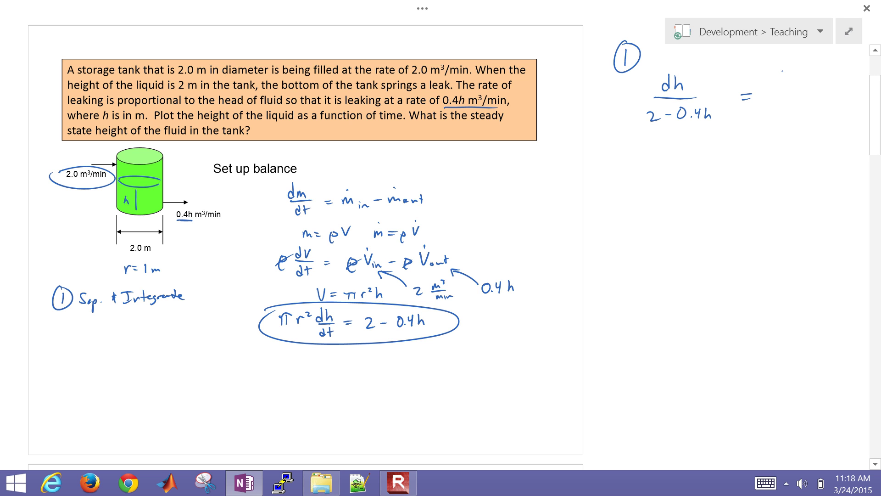
drag(617, 88, 622, 102)
drag(613, 93, 645, 90)
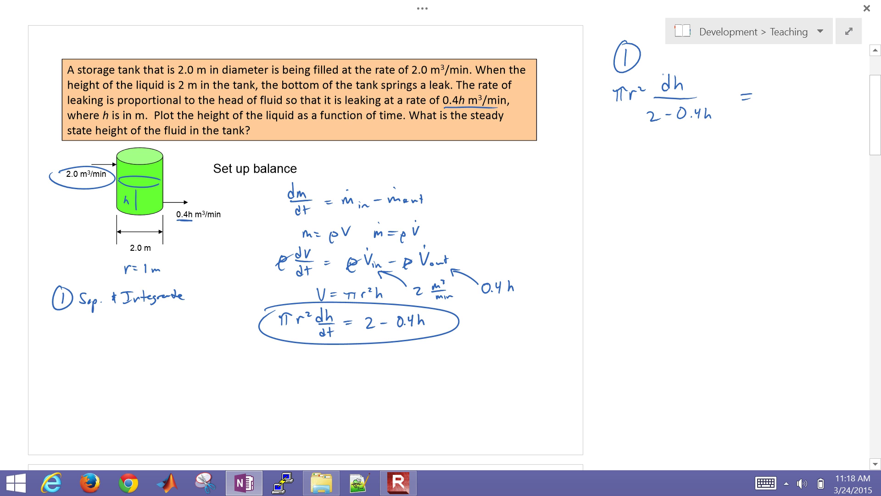